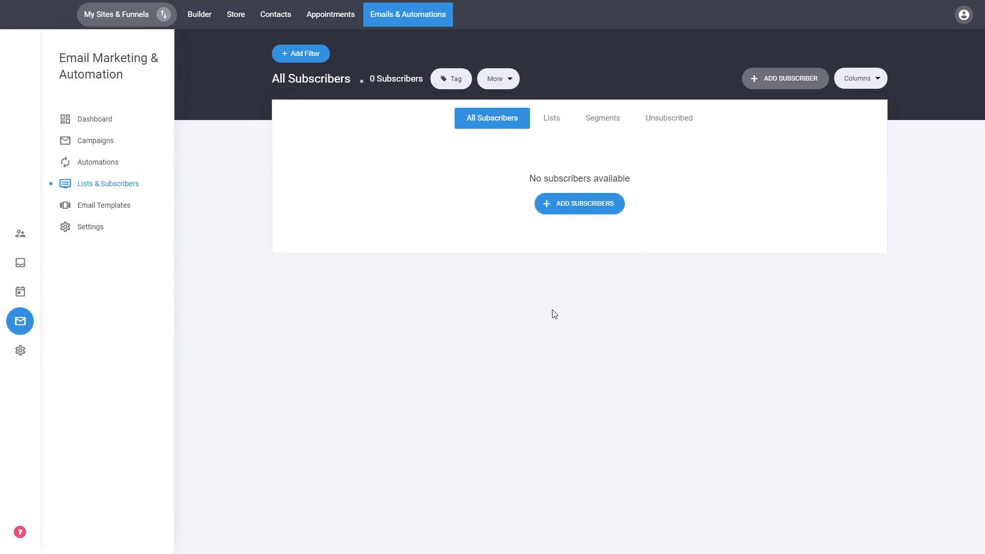
Review the single-subscriber and import options for adding subscribers, and close the form without adding anyone
click(587, 210)
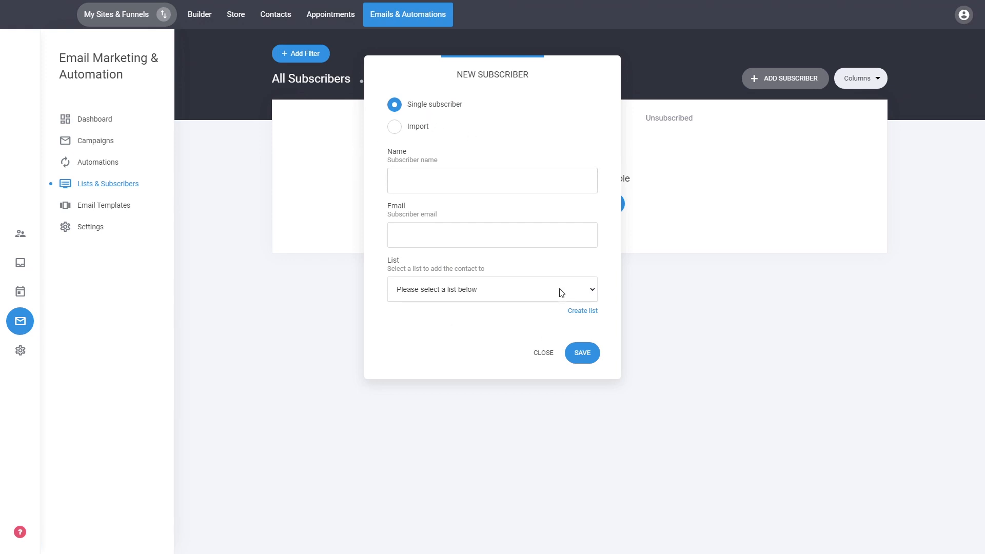
click(414, 135)
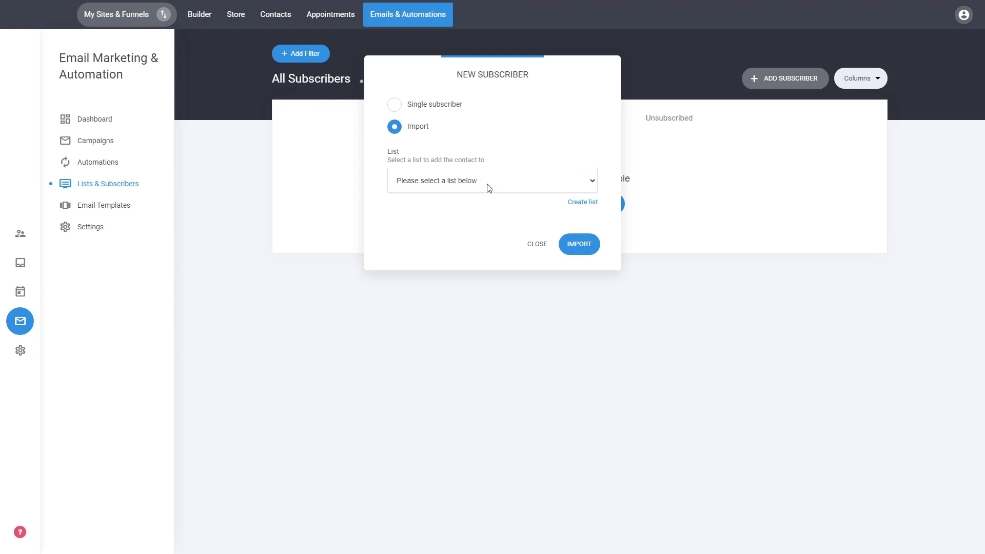
click(427, 109)
click(418, 126)
click(529, 251)
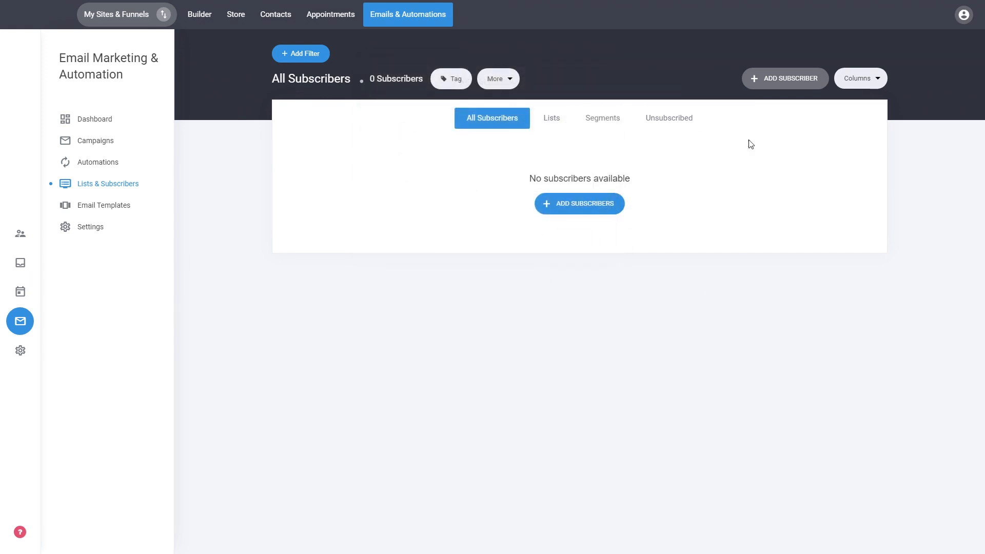
View the subscriber lists and the segments, and return to the overview of all subscribers
click(557, 123)
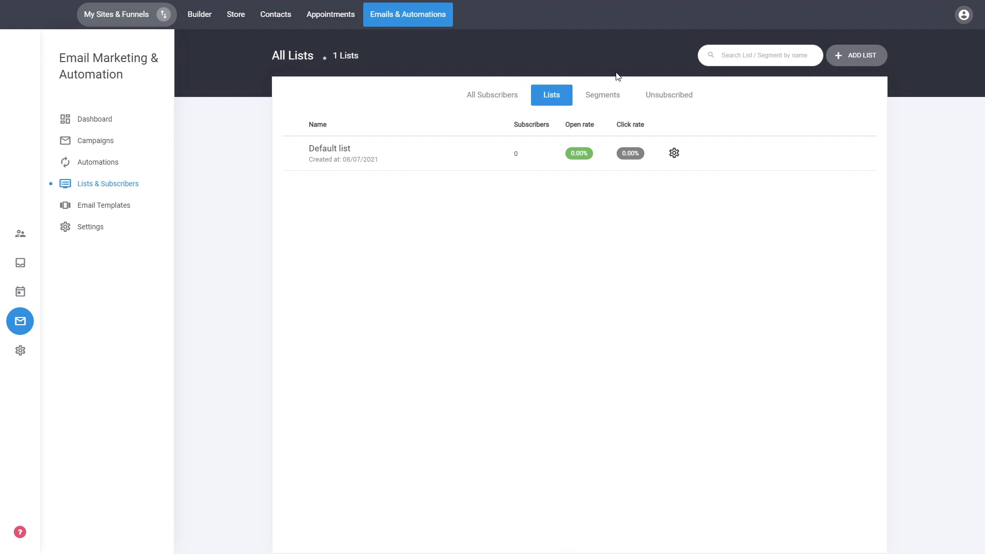
click(608, 97)
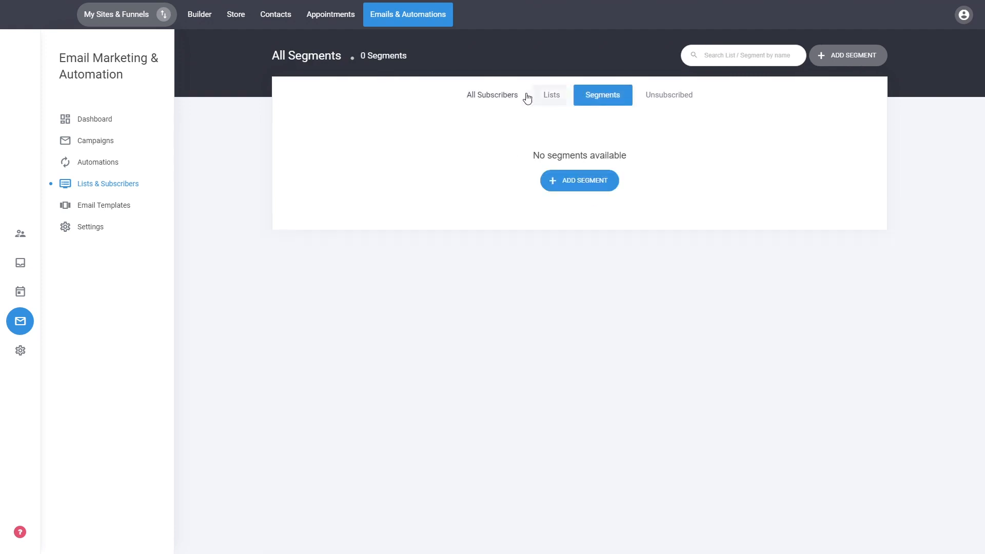
click(510, 97)
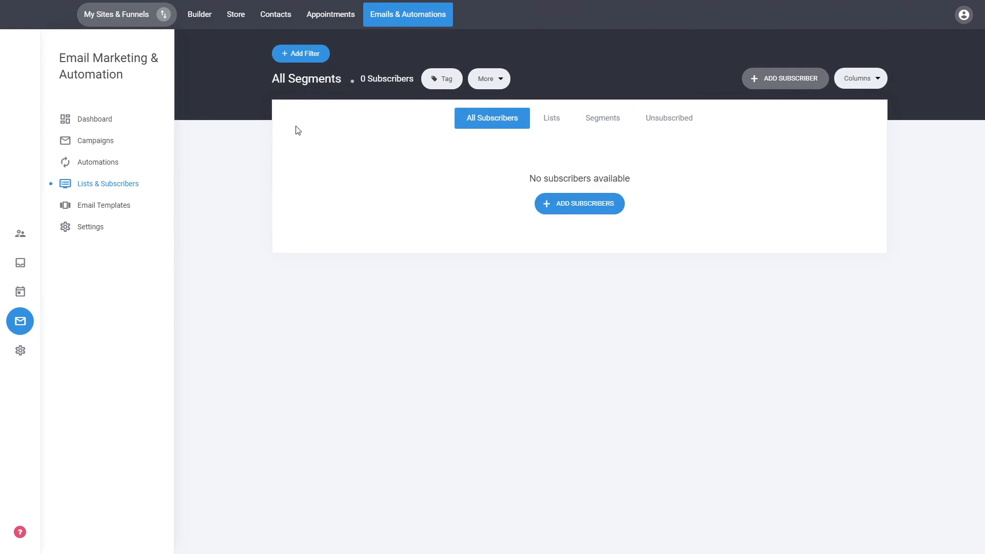
Filter the subscribers to those whose country is Australia and save the filter as a new segment named Australians
click(314, 58)
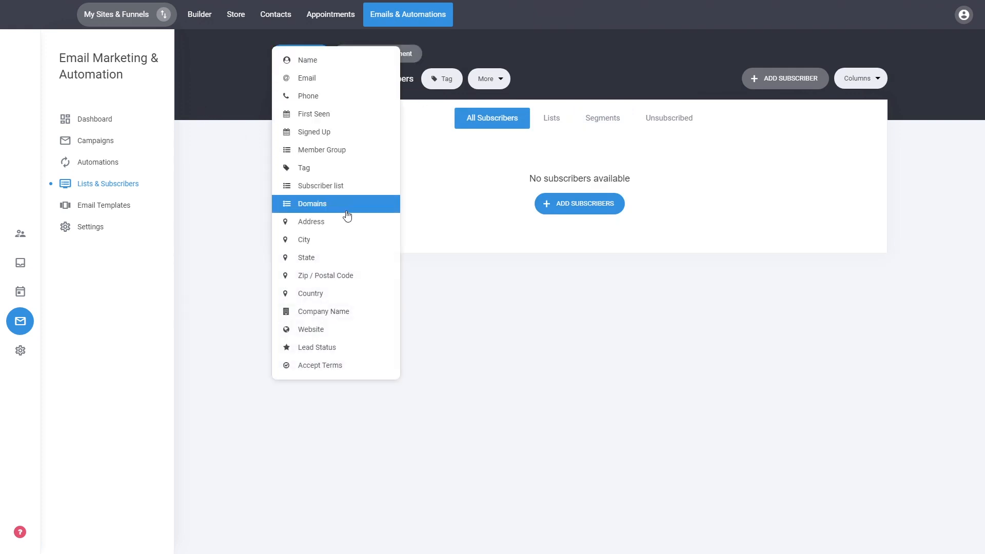
click(310, 298)
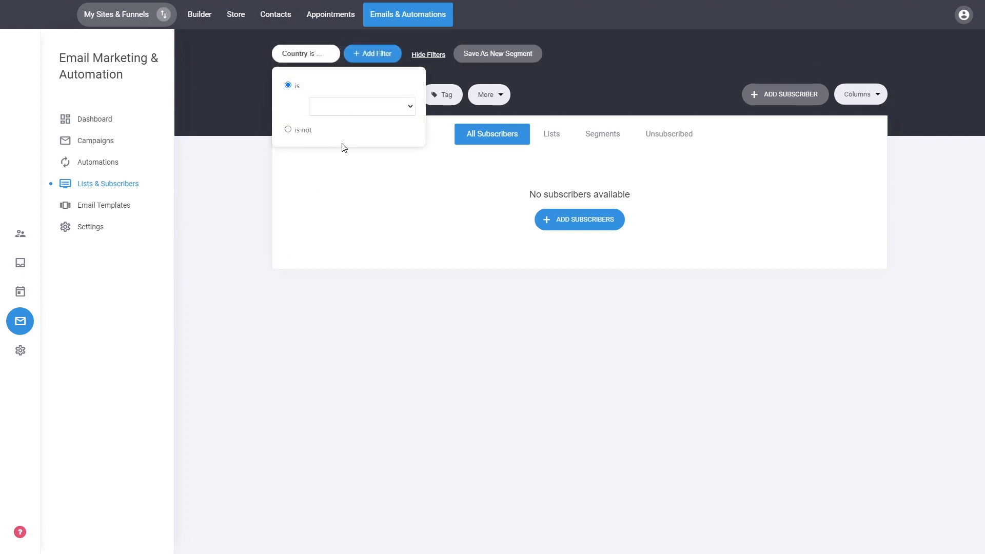
click(338, 229)
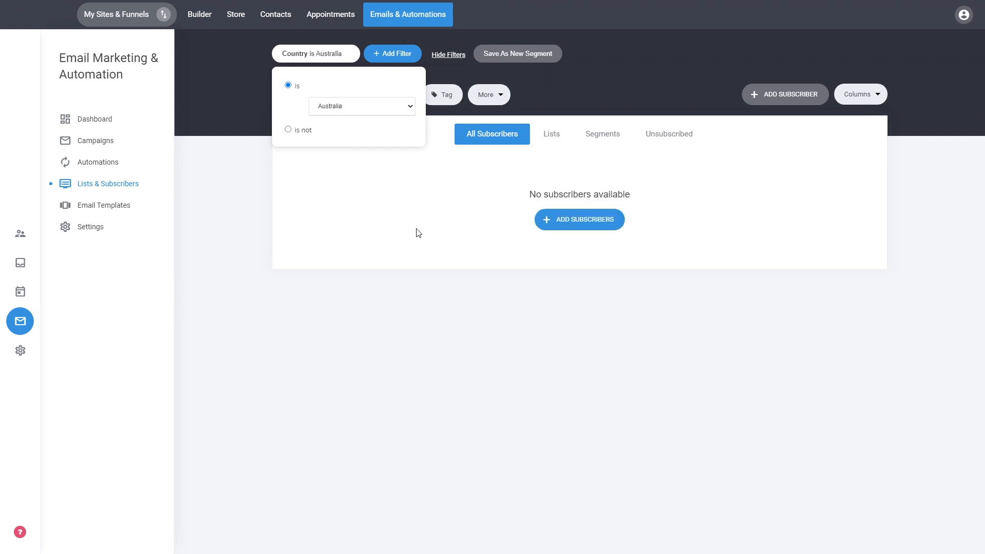
click(418, 210)
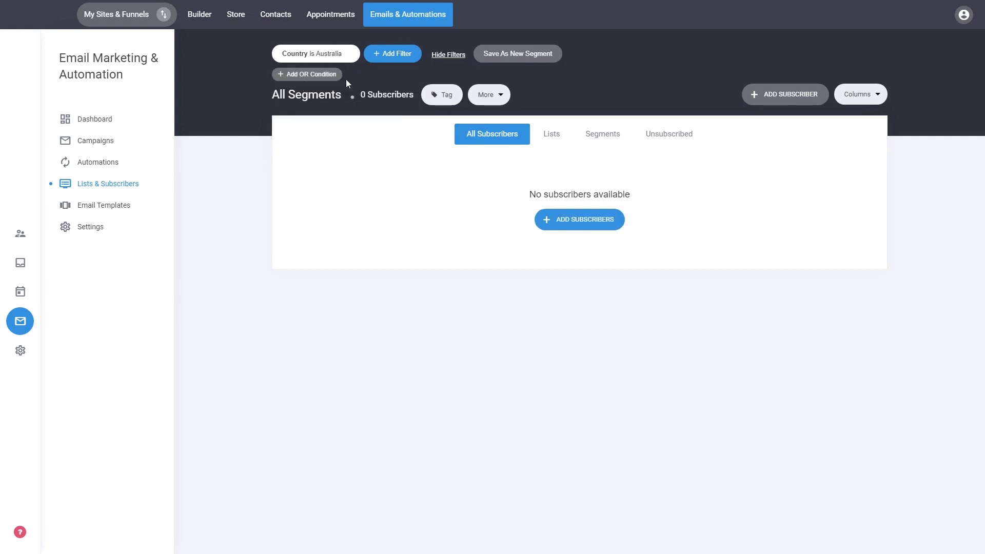
click(520, 60)
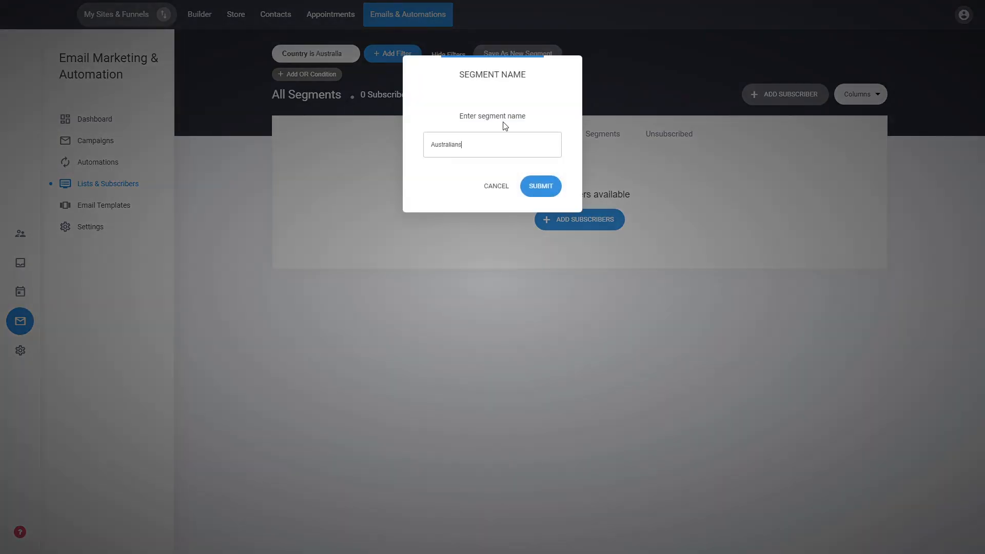
click(540, 187)
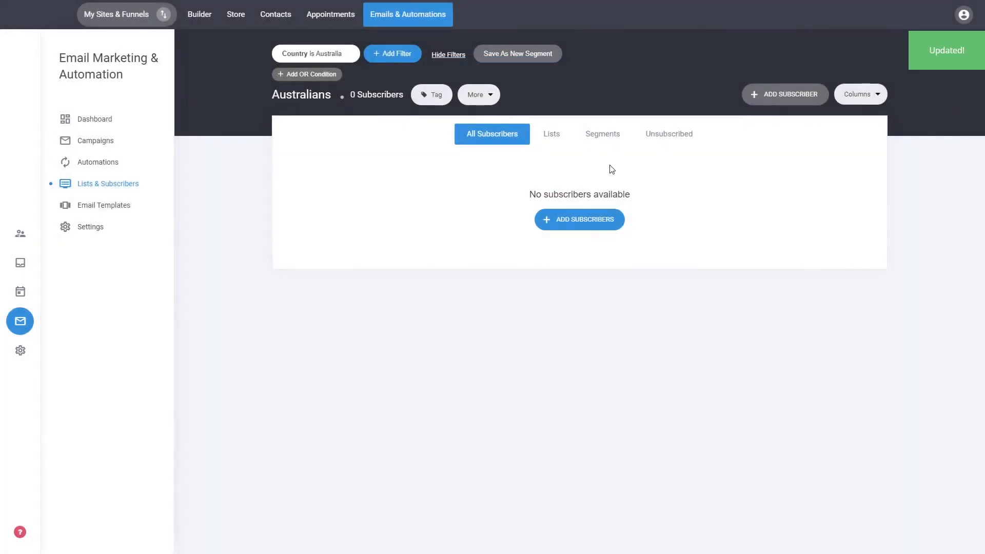
Check the saved segment, look through the unsubscribed users and the lists, and return to all subscribers
click(603, 134)
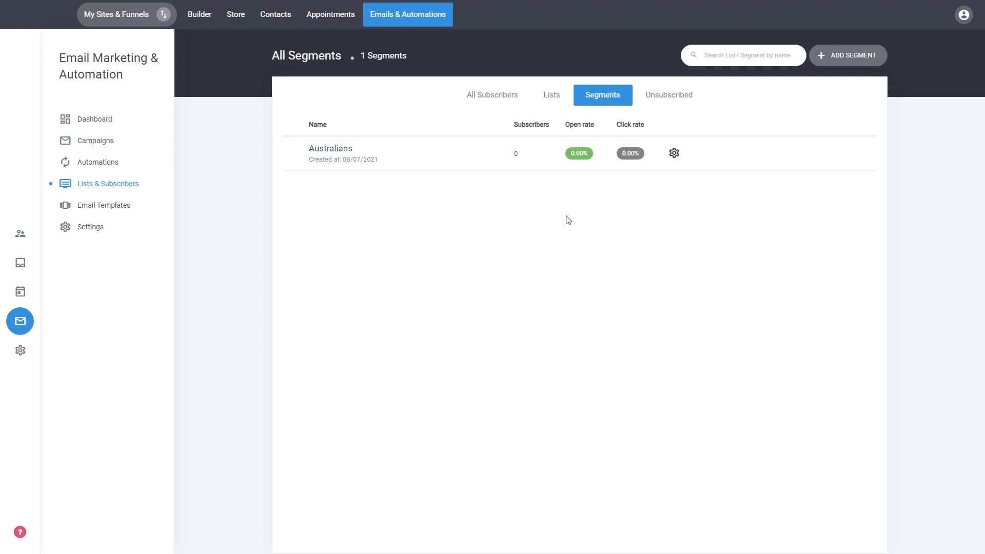
click(683, 100)
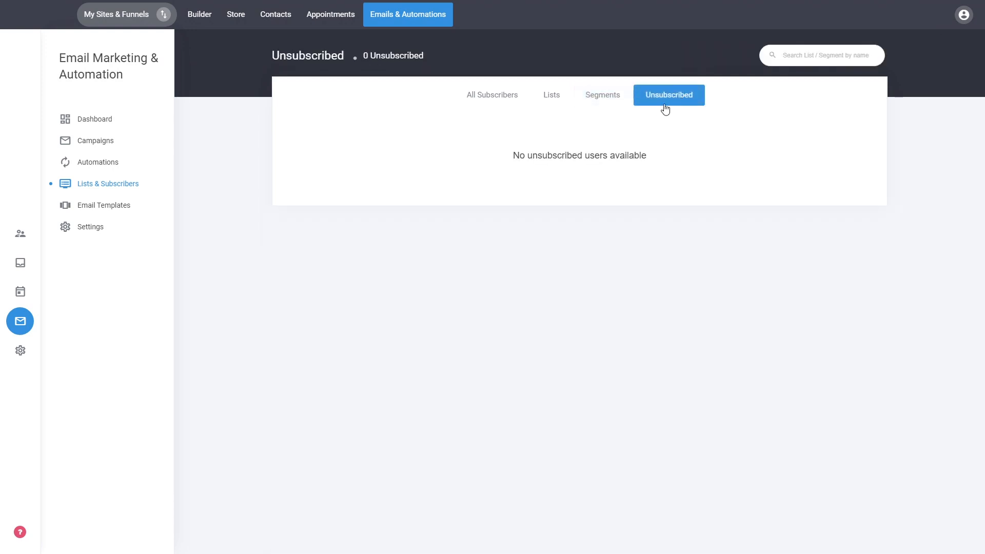
click(599, 103)
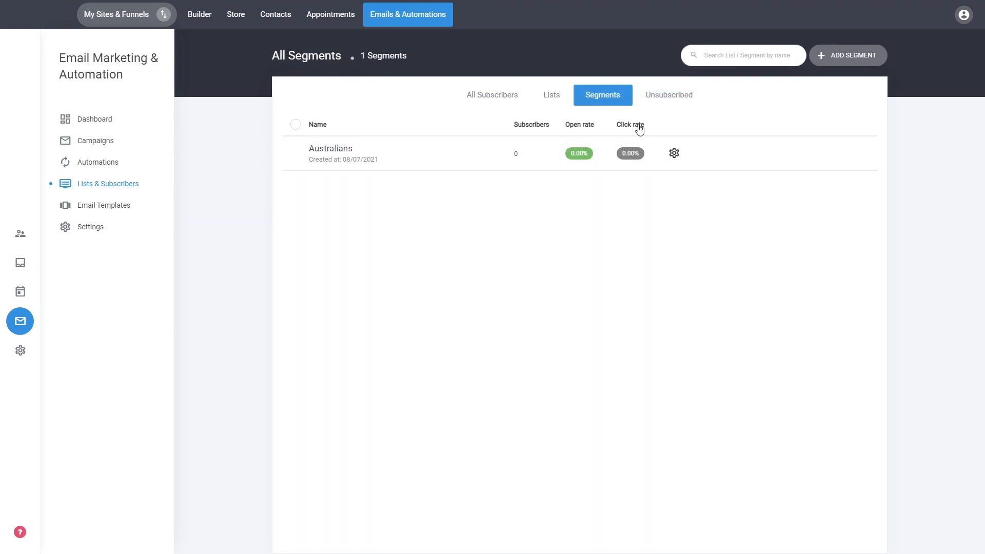
click(550, 93)
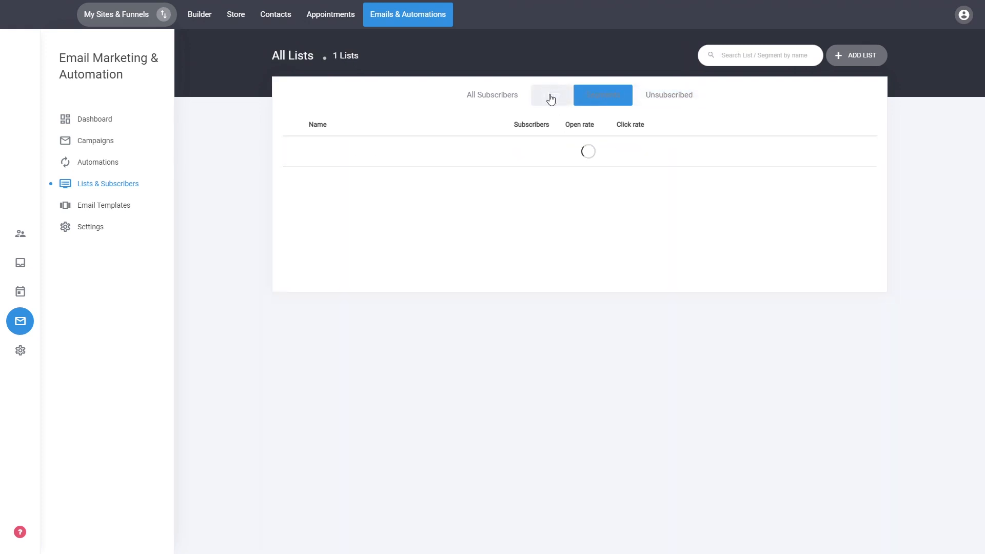
click(509, 100)
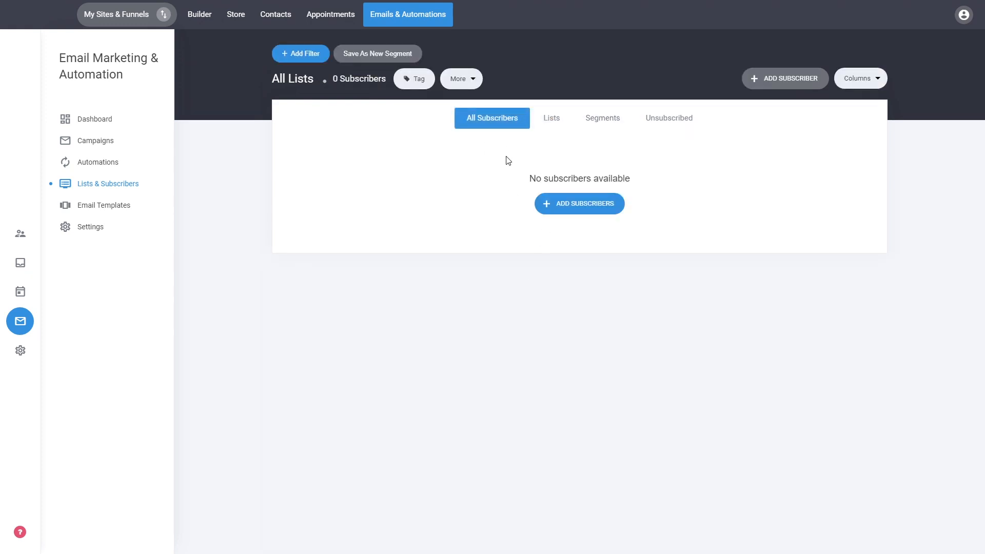
Go to the site's contacts, view the details of the contact named User, and return to the contact overview
click(22, 238)
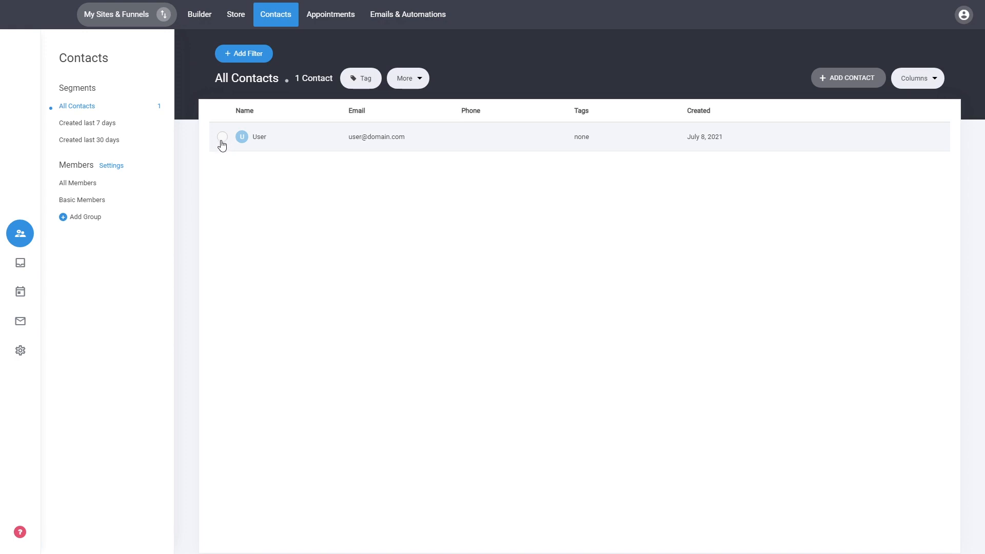
click(222, 141)
click(268, 146)
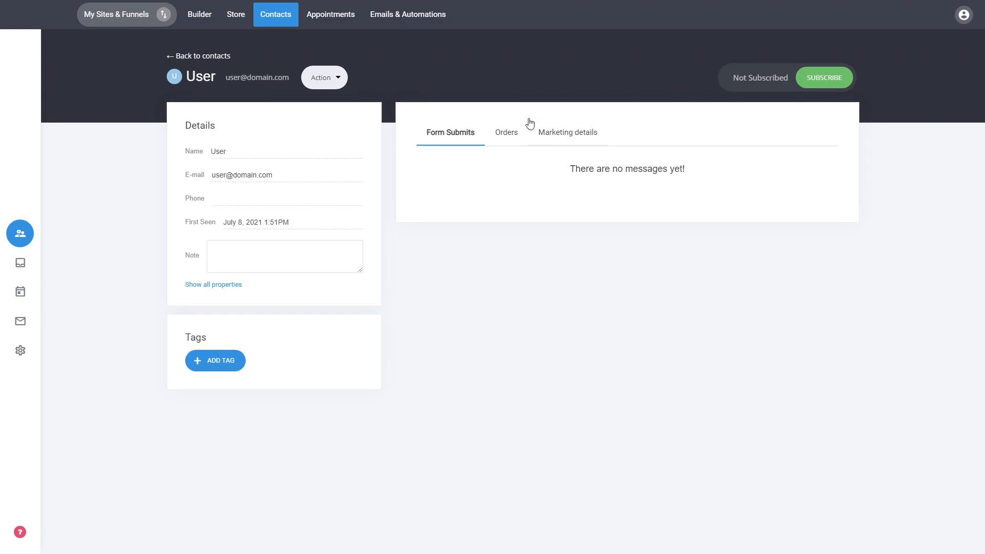
click(205, 57)
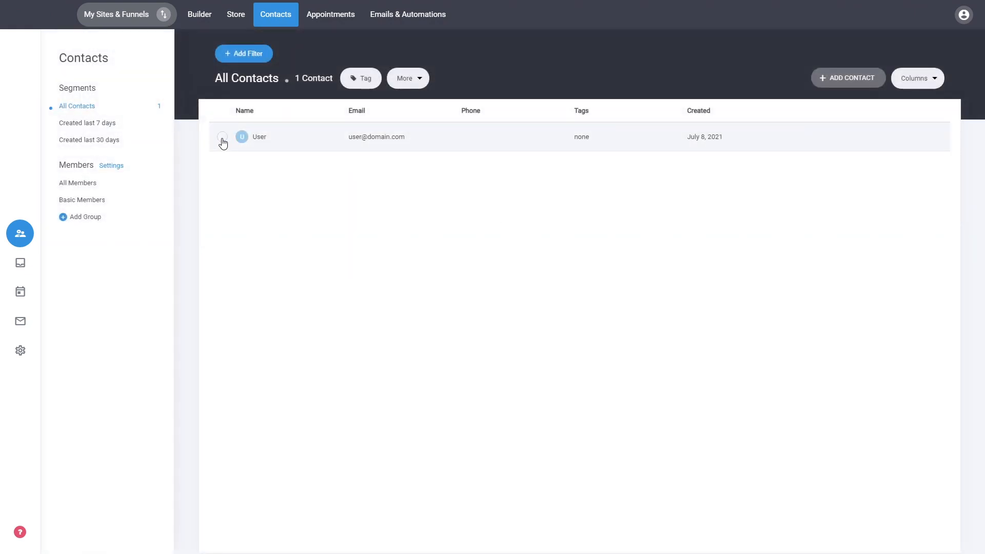
Add the contact named User to the Default list and check for it among the email marketing subscribers
click(222, 136)
click(406, 78)
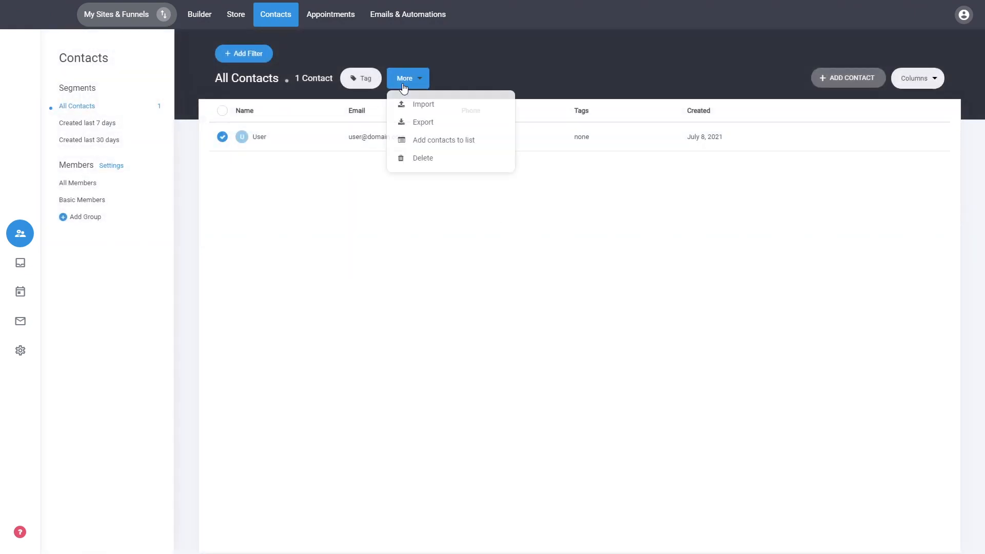
click(426, 146)
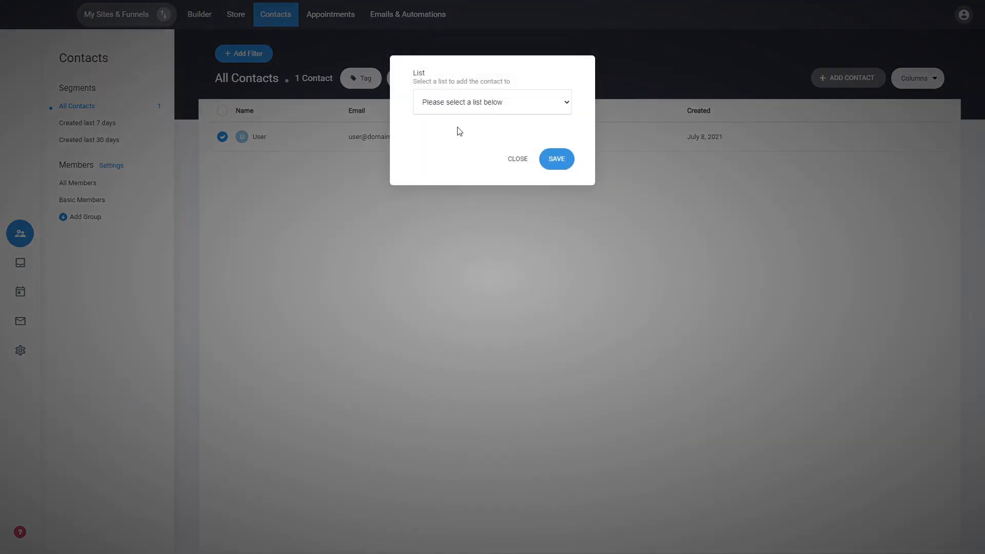
click(455, 135)
click(556, 159)
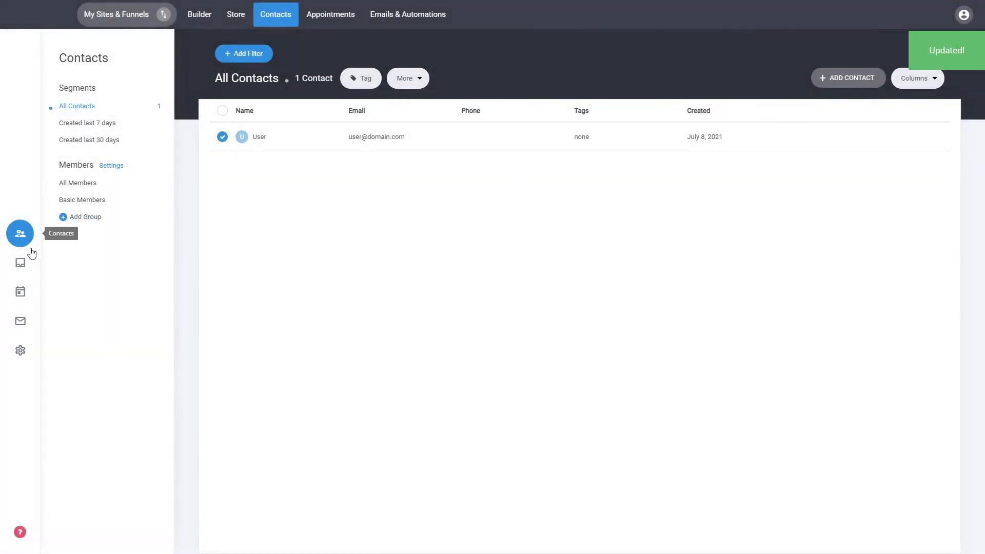
click(21, 321)
click(115, 184)
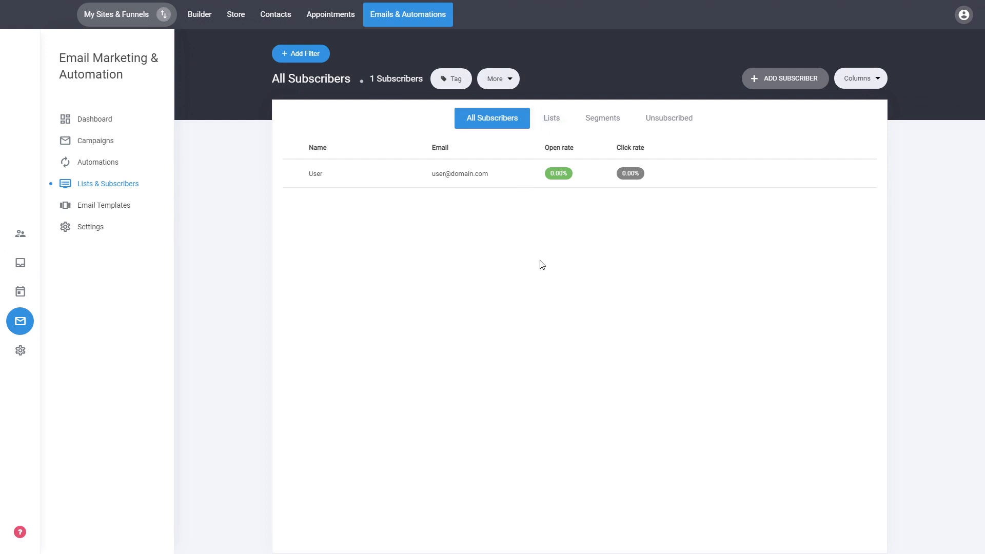
Open the Contact Us page in the website builder and bring up the settings of its contact form
click(200, 15)
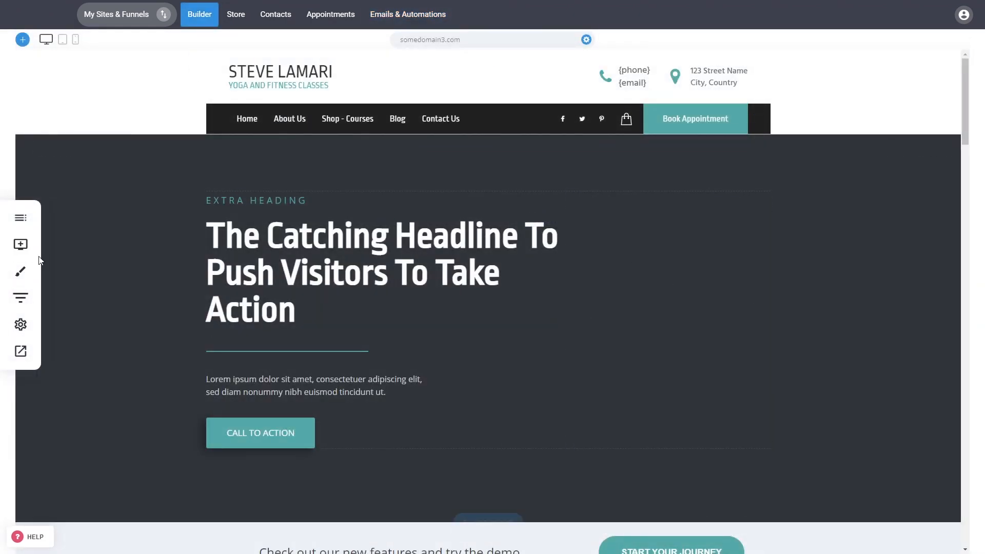
click(21, 245)
drag(43, 249, 441, 253)
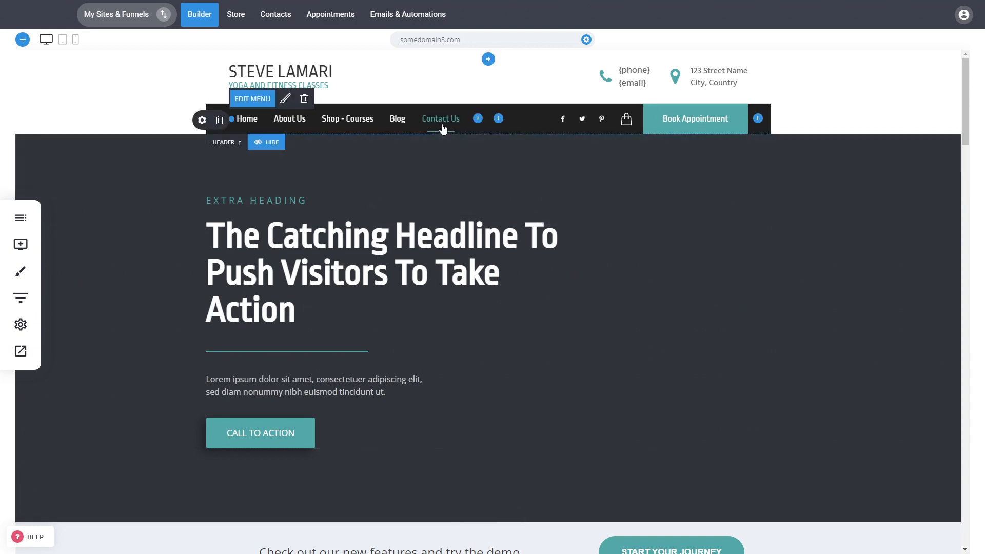
click(441, 124)
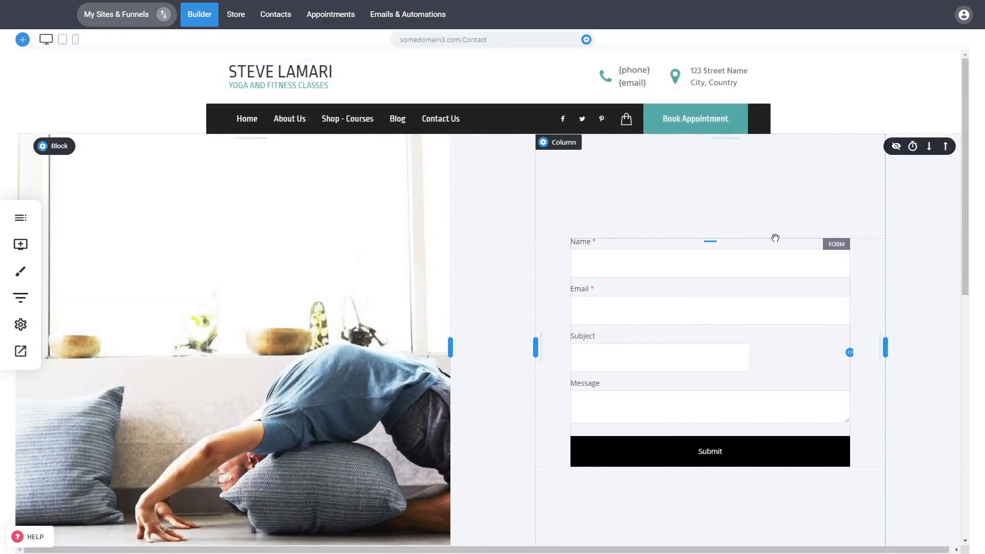
mouse_move(748, 334)
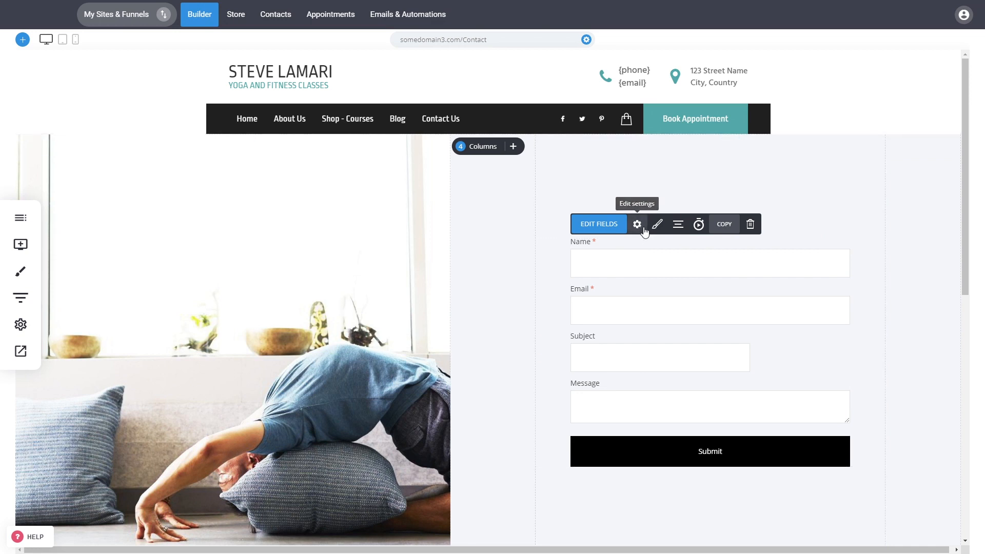
click(639, 225)
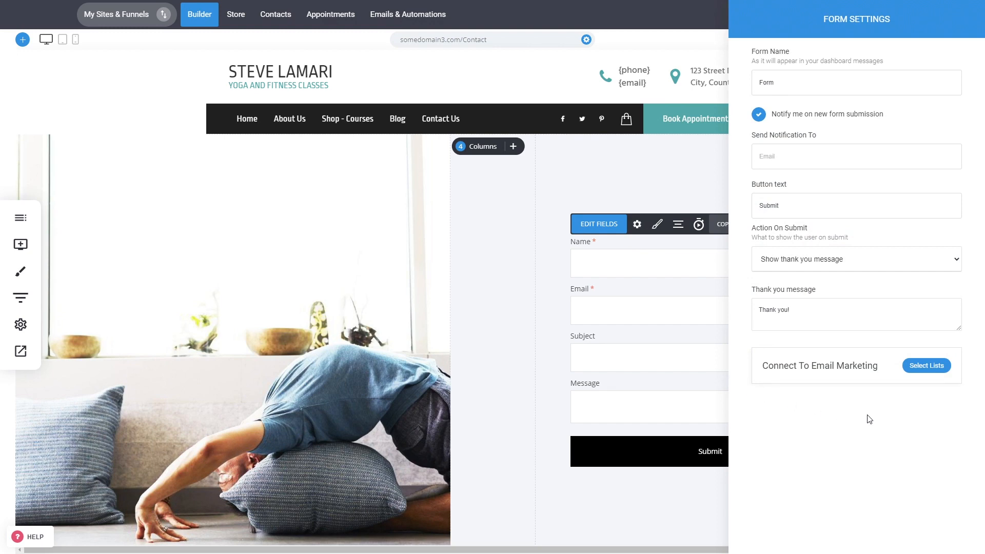
Connect the contact form to email marketing with the Default list and close the form settings
click(931, 372)
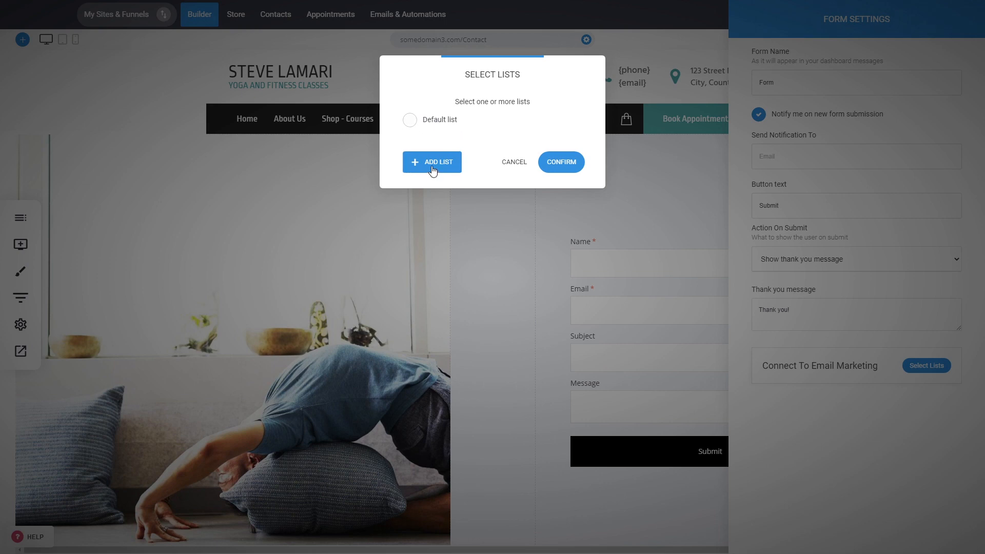
click(441, 121)
click(556, 164)
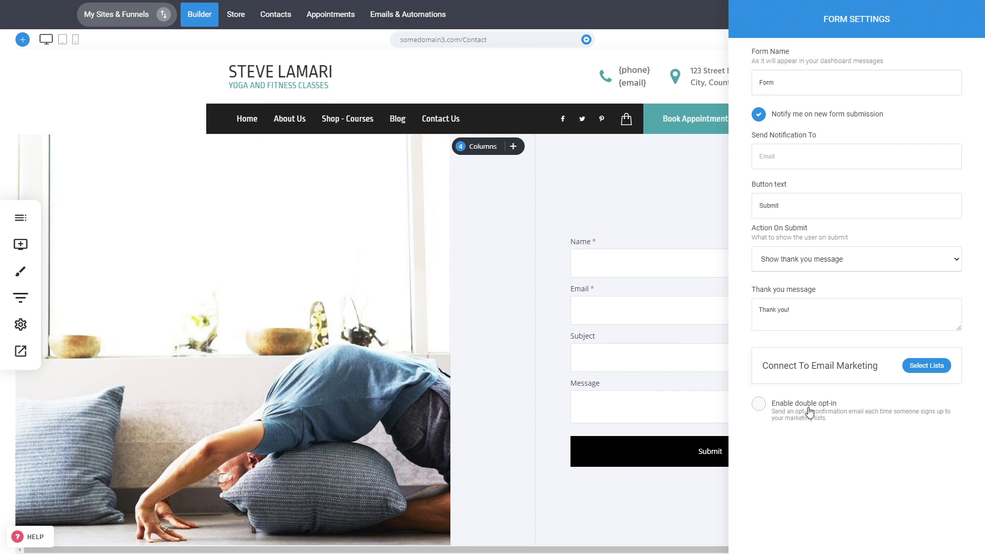
click(449, 285)
Leave the website builder, discarding the unsaved form changes, and reopen the email marketing lists and subscribers
click(407, 15)
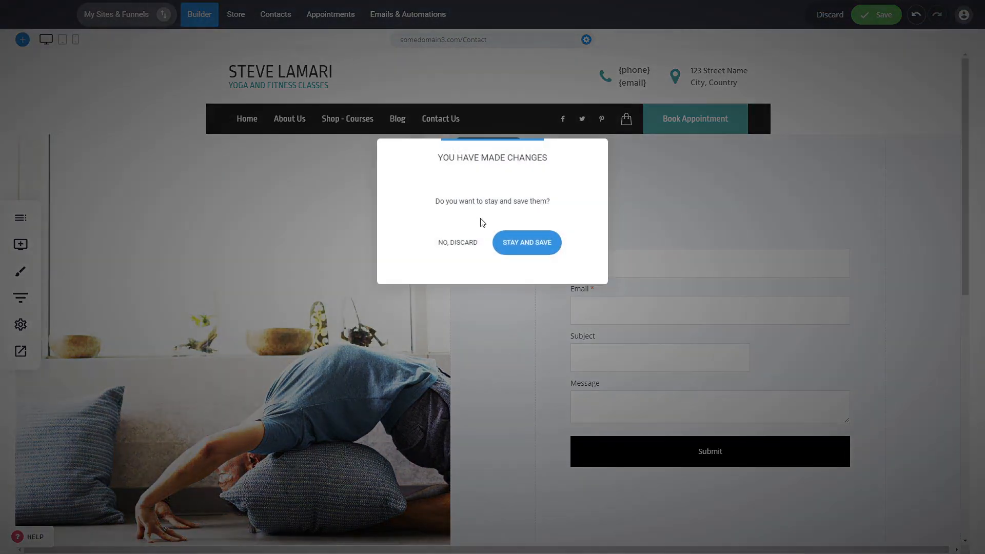
click(465, 243)
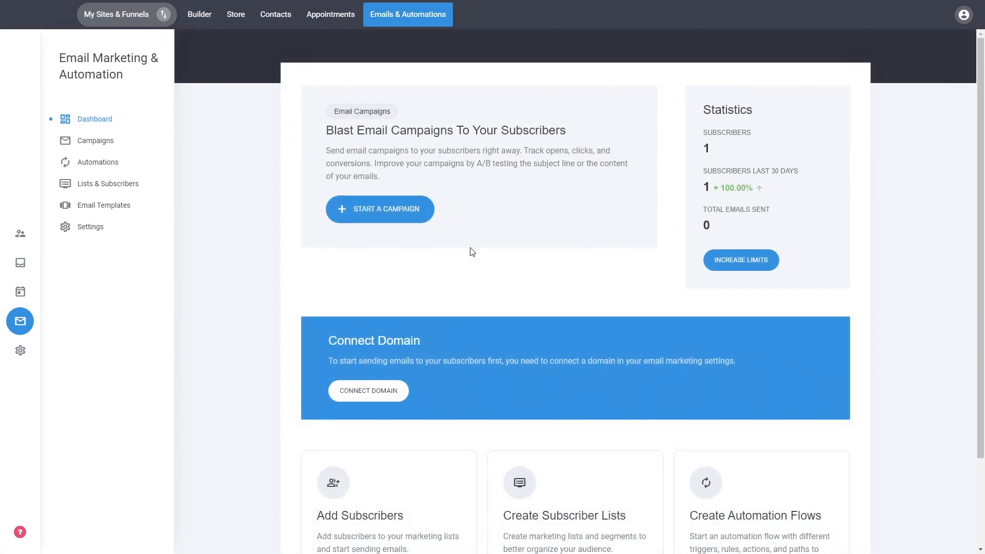
click(105, 185)
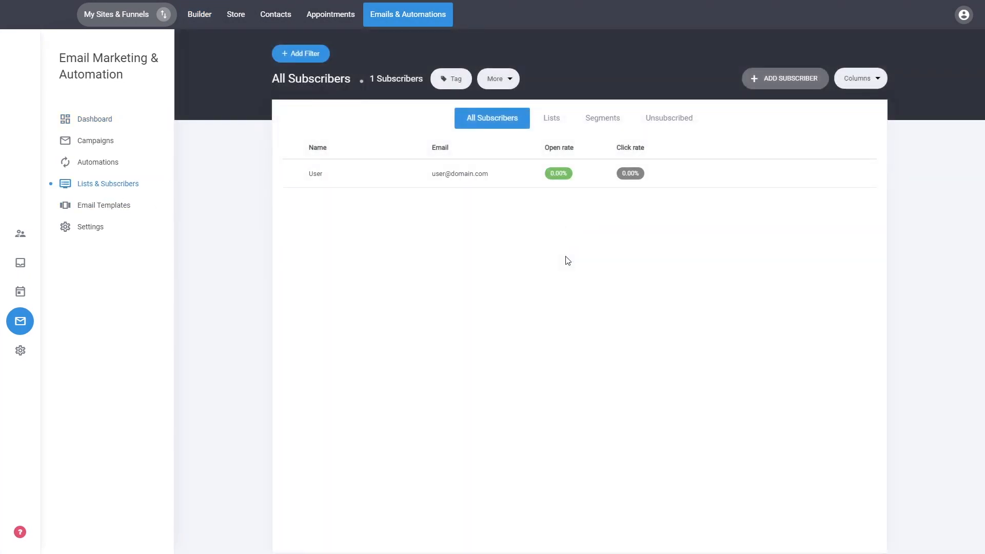